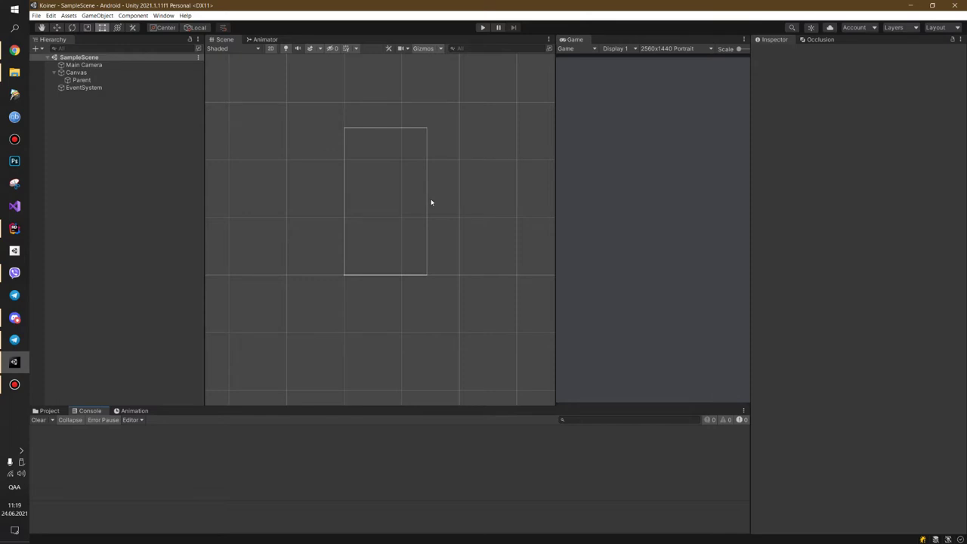
# - Center the canvas rectangle in the Scene view and show the project's Assets folder
pyautogui.scroll(2, 374, 241)
pyautogui.scroll(2, 413, 244)
pyautogui.scroll(1, 401, 272)
pyautogui.moveTo(399, 277); pyautogui.dragTo(380, 245, button='middle')
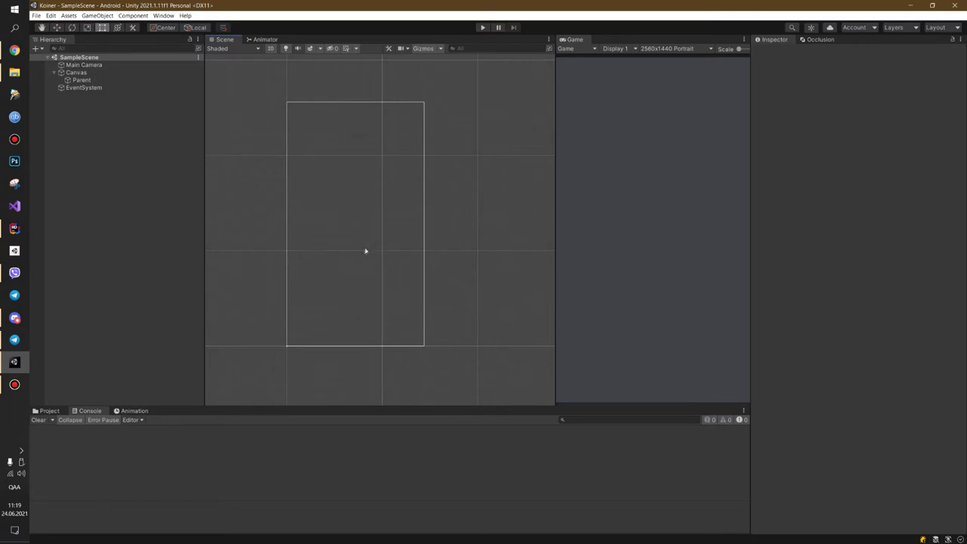
pyautogui.click(49, 411)
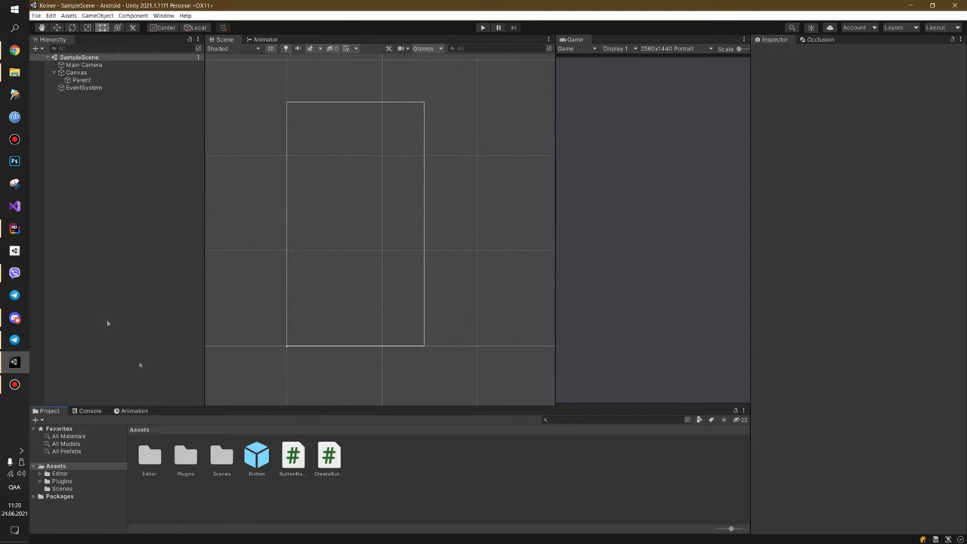
pyautogui.moveTo(81, 80); pyautogui.dragTo(81, 75)
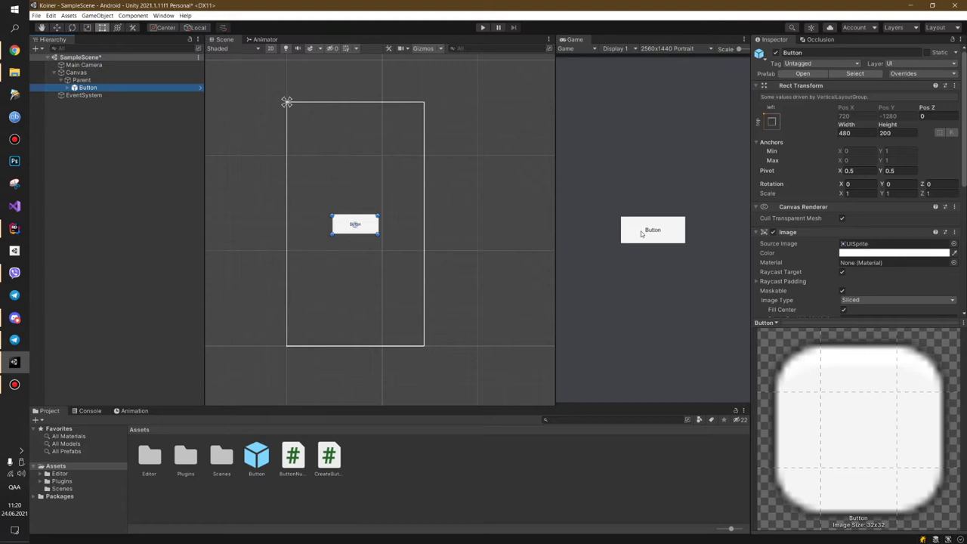
# - Inspect the Button's settings, then the Parent panel's Vertical Layout Group (Middle Center, 0 spacing)
pyautogui.click(168, 223)
pyautogui.click(87, 88)
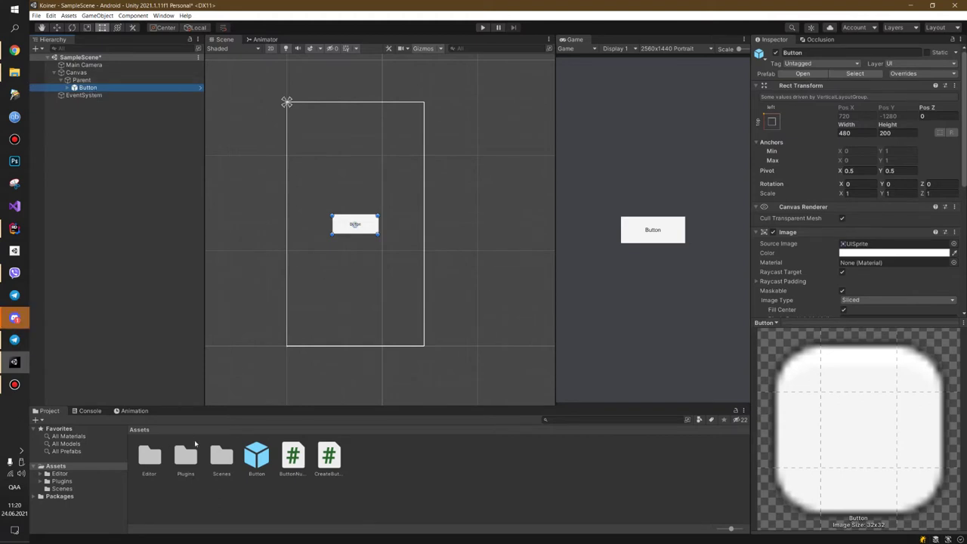
pyautogui.click(104, 81)
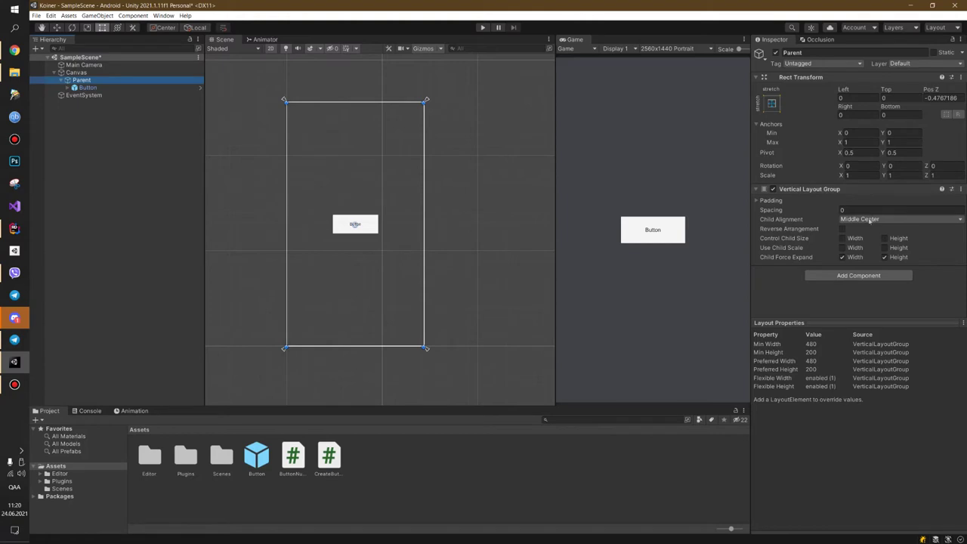
# - Review the Button and Canvas settings, then set the Button label's Max Size to 64
pyautogui.click(88, 88)
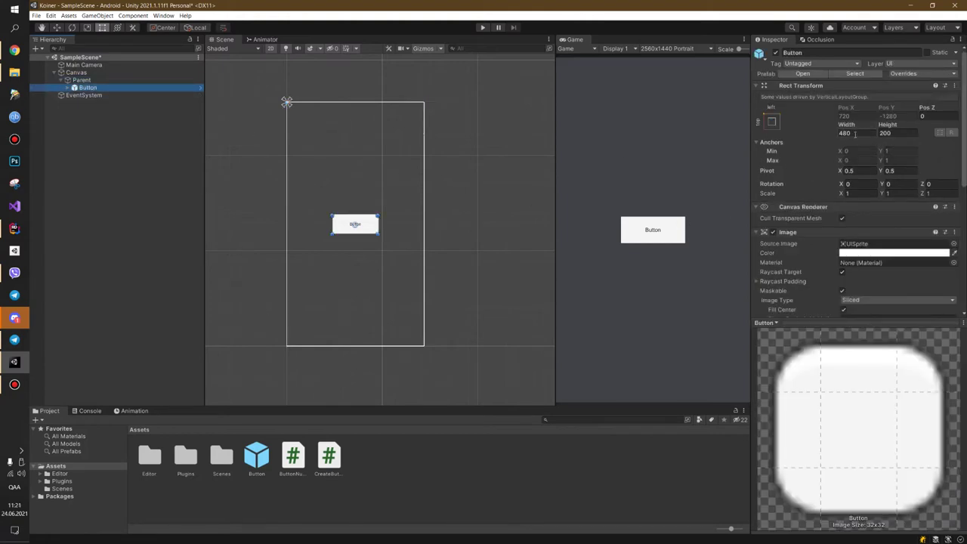
pyautogui.click(79, 73)
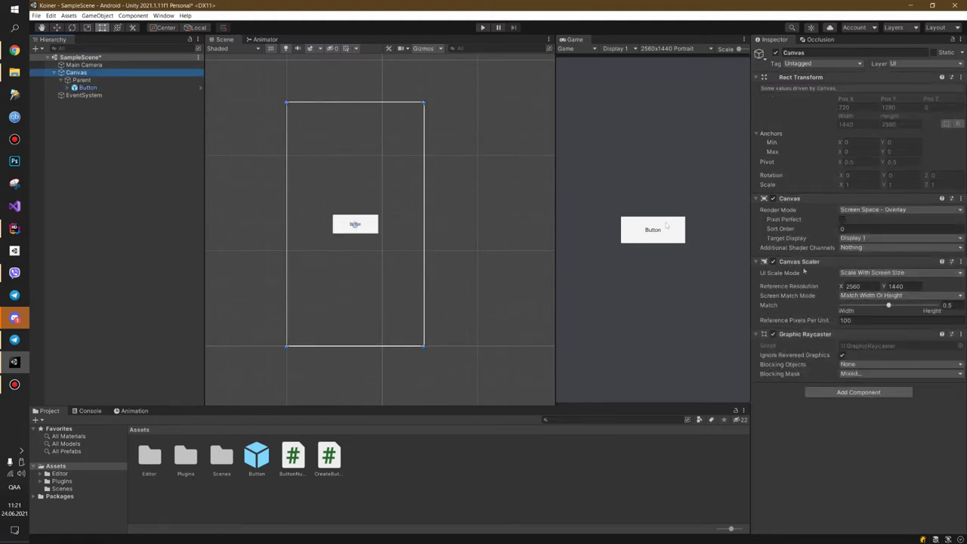
pyautogui.click(83, 88)
pyautogui.click(68, 88)
pyautogui.click(90, 95)
pyautogui.scroll(-5, 861, 232)
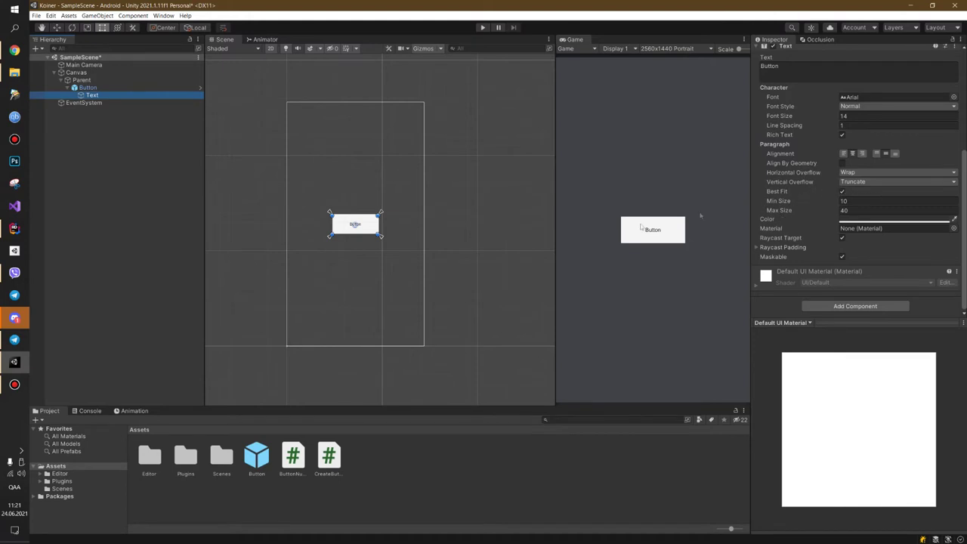
pyautogui.moveTo(791, 212); pyautogui.dragTo(809, 212)
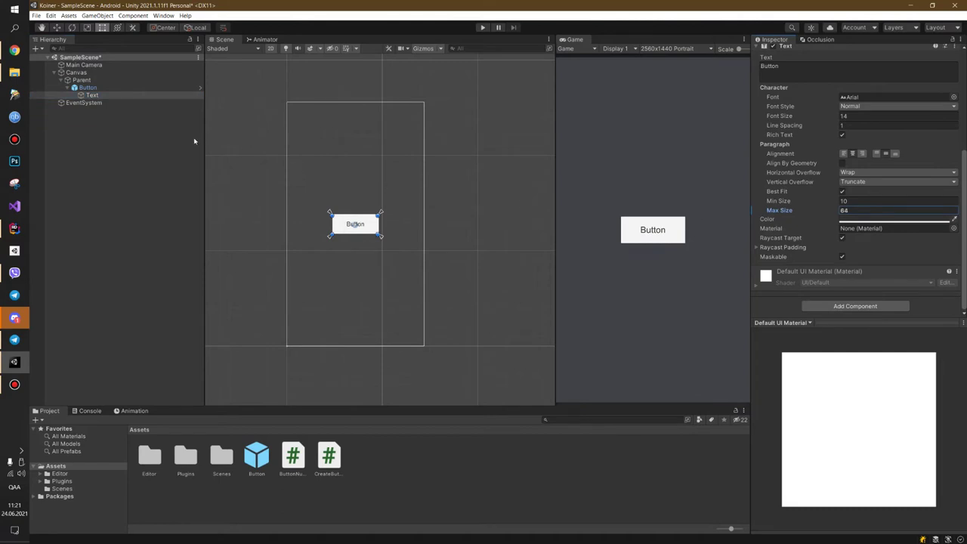
# - Delete the sample Button from the Parent panel
pyautogui.click(155, 139)
pyautogui.click(121, 88)
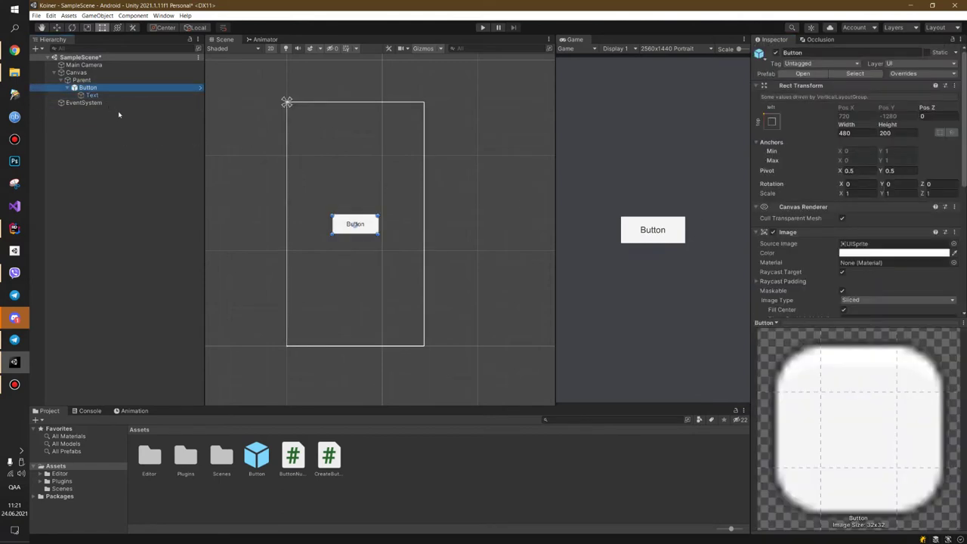
pyautogui.press('Delete')
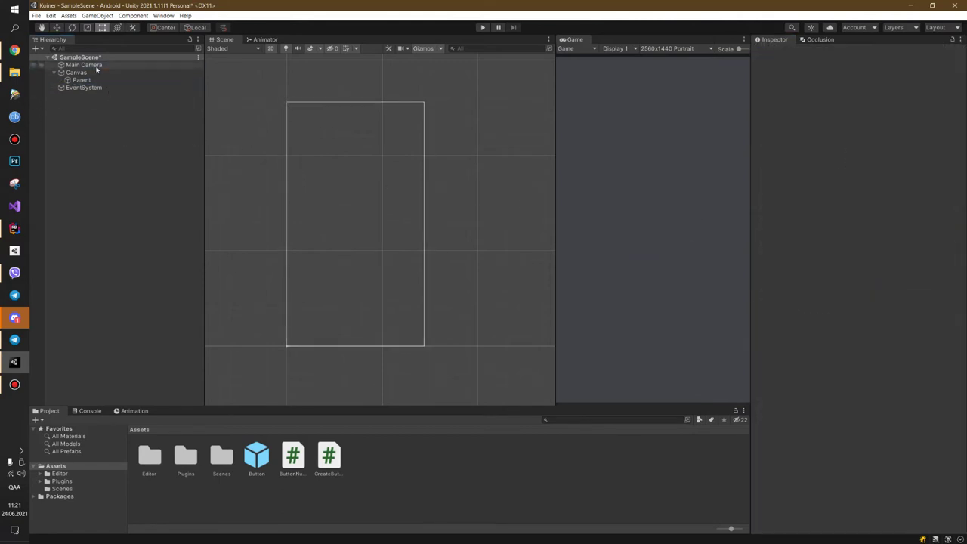
# - Open CreateButtons.cs from Main Camera's Create Buttons component in Rider
pyautogui.click(92, 66)
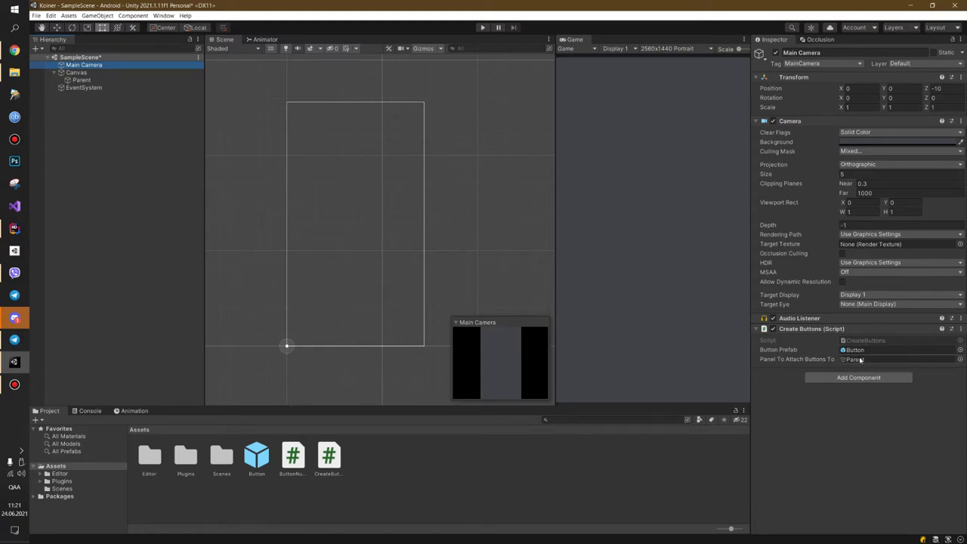
pyautogui.doubleClick(868, 341)
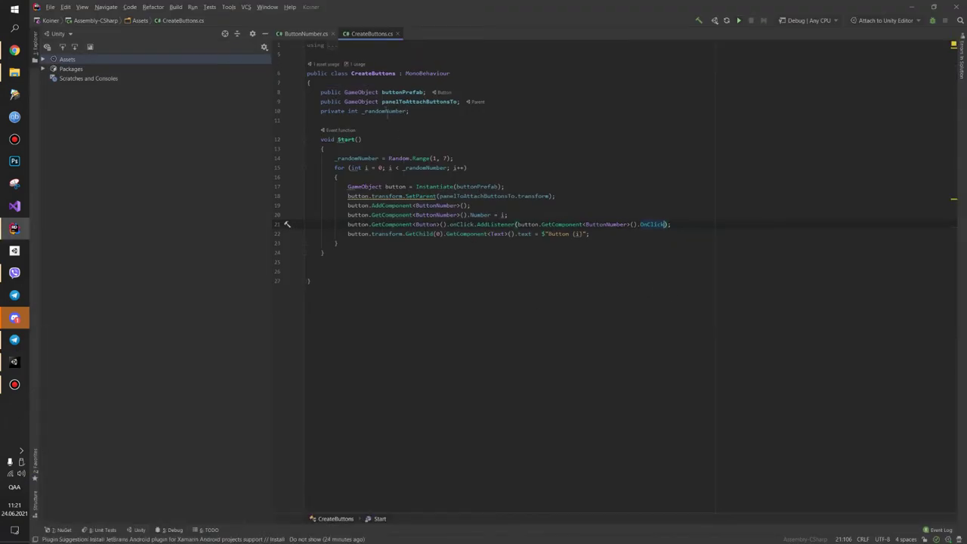
pyautogui.click(412, 101)
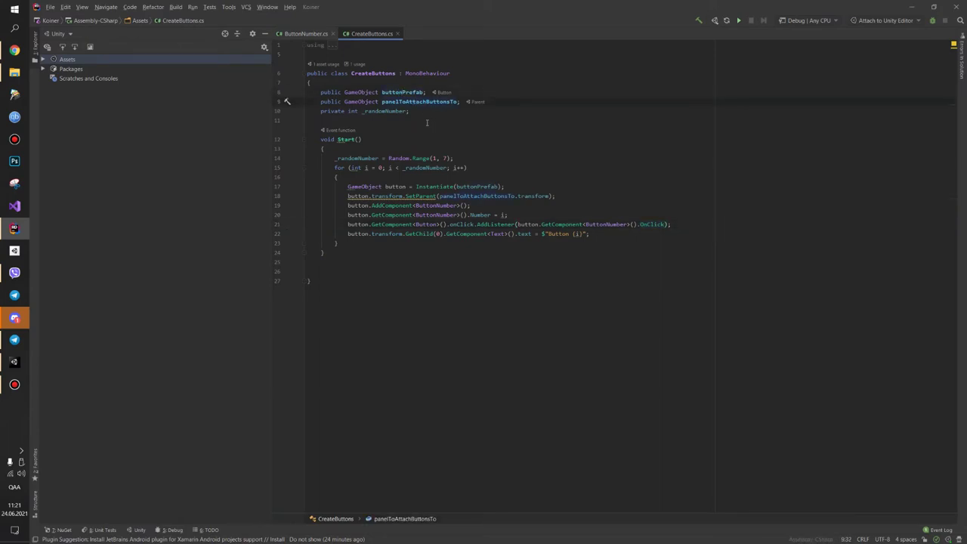
# - Add a blank line after the random range and a comma inside Instantiate's parentheses
pyautogui.click(377, 112)
pyautogui.click(456, 158)
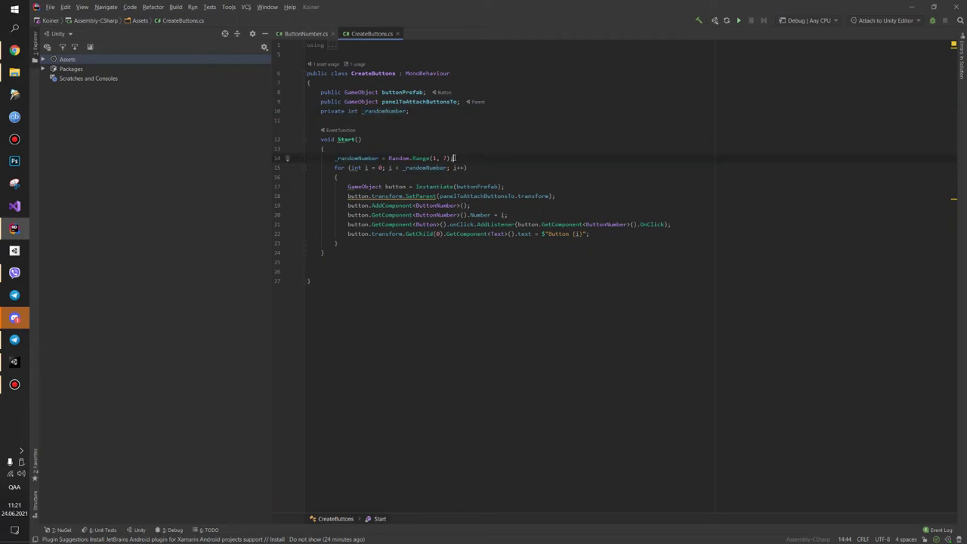
pyautogui.press('Return')
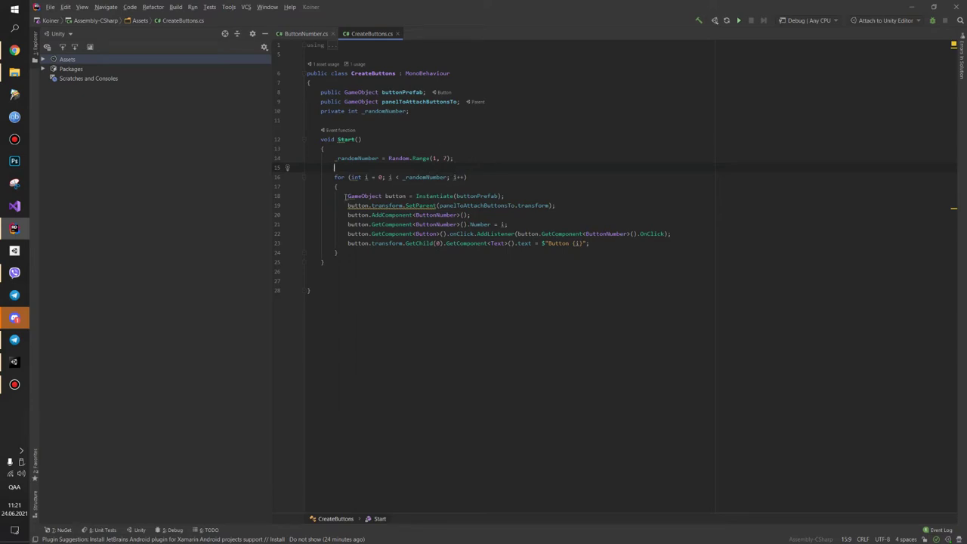
pyautogui.moveTo(345, 195); pyautogui.dragTo(513, 196)
pyautogui.press('Escape')
pyautogui.click(430, 205)
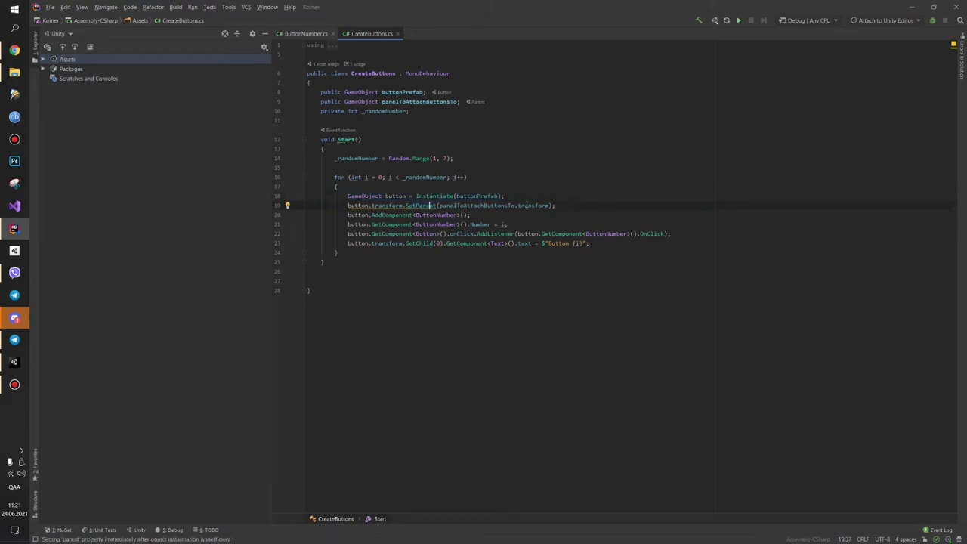
pyautogui.click(498, 196)
pyautogui.click(501, 196)
pyautogui.press('Left')
pyautogui.write(',')
# - Move panelToAttachButtonsTo.transform into Instantiate and delete the SetParent line
pyautogui.moveTo(439, 205); pyautogui.dragTo(520, 205)
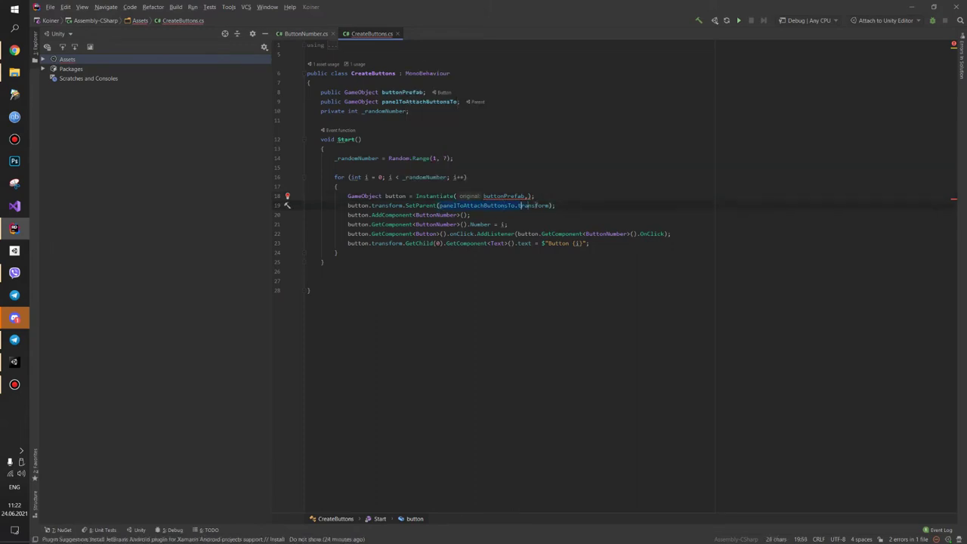
pyautogui.hotkey('ctrl', 'shift', 'Right')
pyautogui.press('BackSpace')
pyautogui.press('Up')
pyautogui.press('End')
pyautogui.press('Left')
pyautogui.press('Left')
pyautogui.write('panelToAttachButtonsTo.transform')
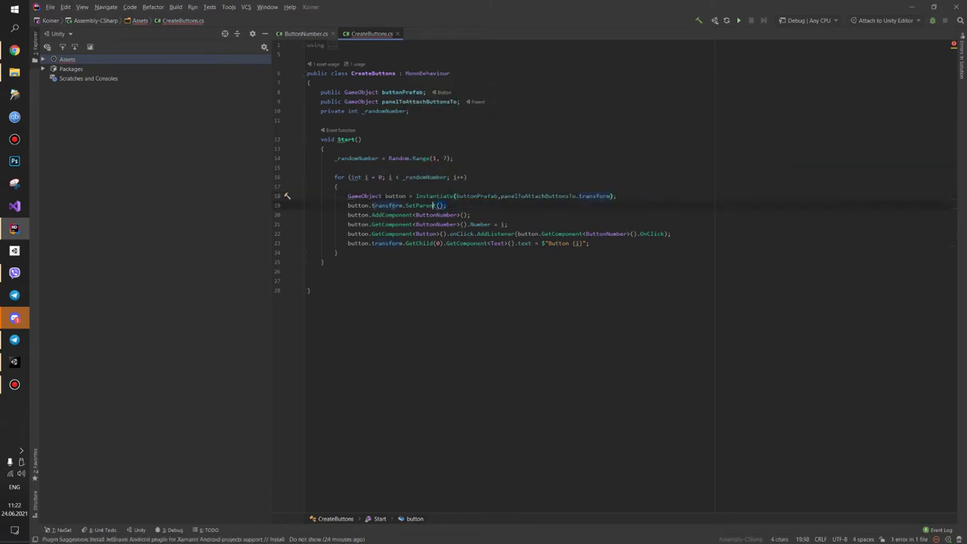
pyautogui.hotkey('ctrl', 'y')
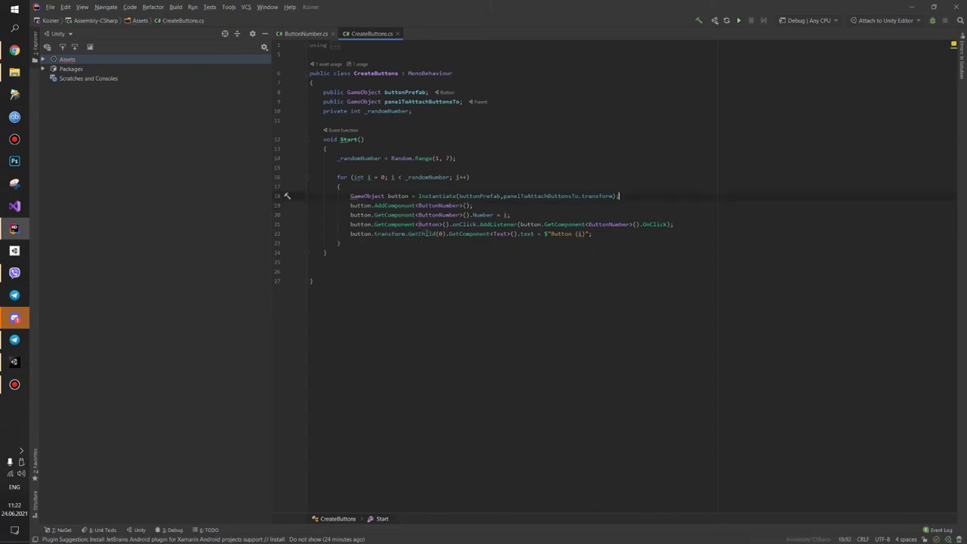
# - Review the AddComponent<ButtonNumber> line in the CreateButtons loop
pyautogui.click(439, 205)
pyautogui.click(479, 207)
pyautogui.click(494, 215)
pyautogui.click(468, 205)
pyautogui.moveTo(481, 217)
pyautogui.press('Right')
# - Review the Number = i assignment and AddListener call, then switch to ButtonNumber.cs
pyautogui.click(499, 225)
pyautogui.click(394, 215)
pyautogui.click(460, 215)
pyautogui.click(486, 215)
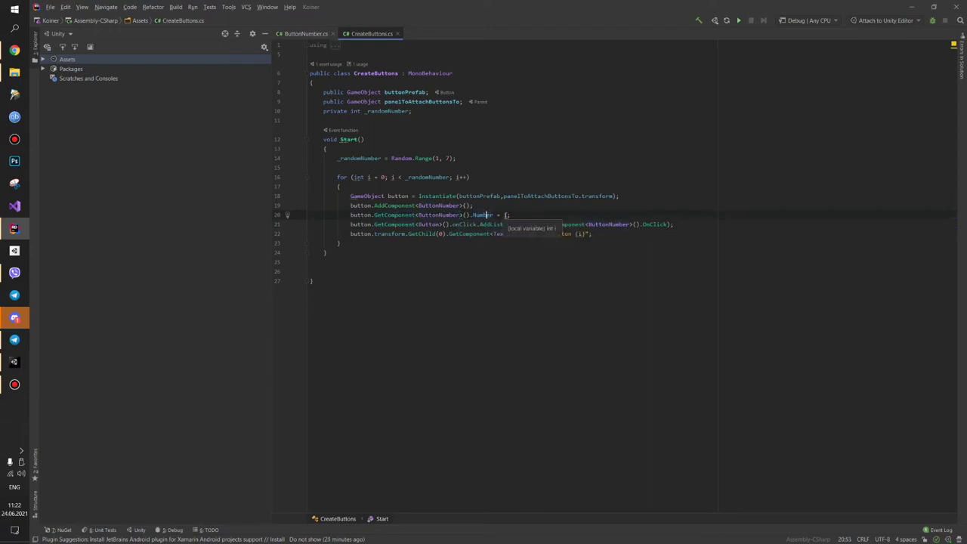
pyautogui.doubleClick(506, 214)
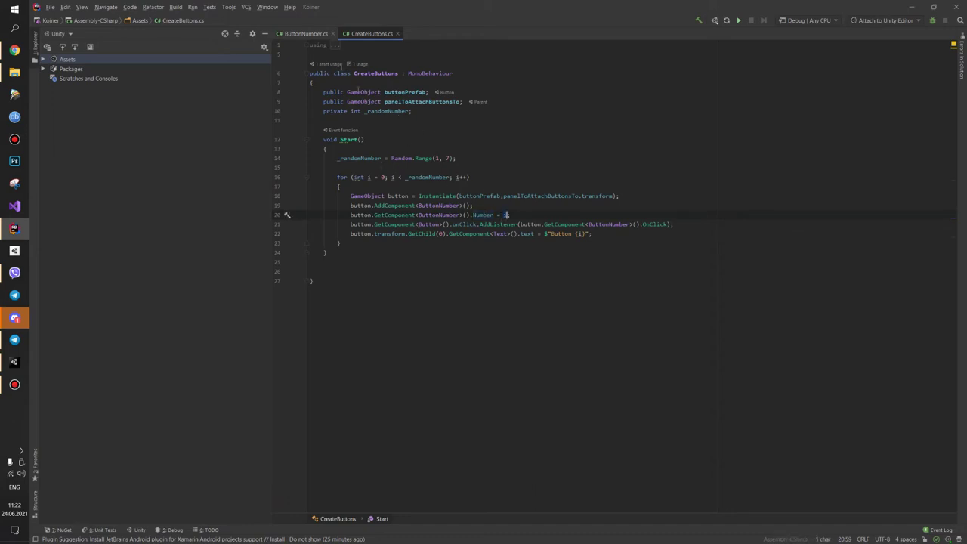
pyautogui.click(316, 35)
pyautogui.click(431, 141)
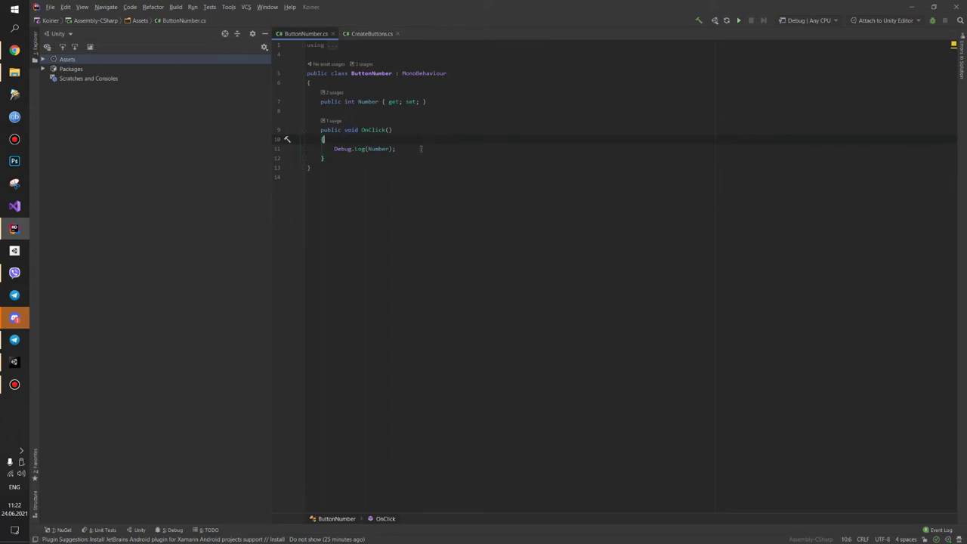
# - Review ButtonNumber's Number property and OnClick method, then go back to CreateButtons.cs
pyautogui.click(368, 101)
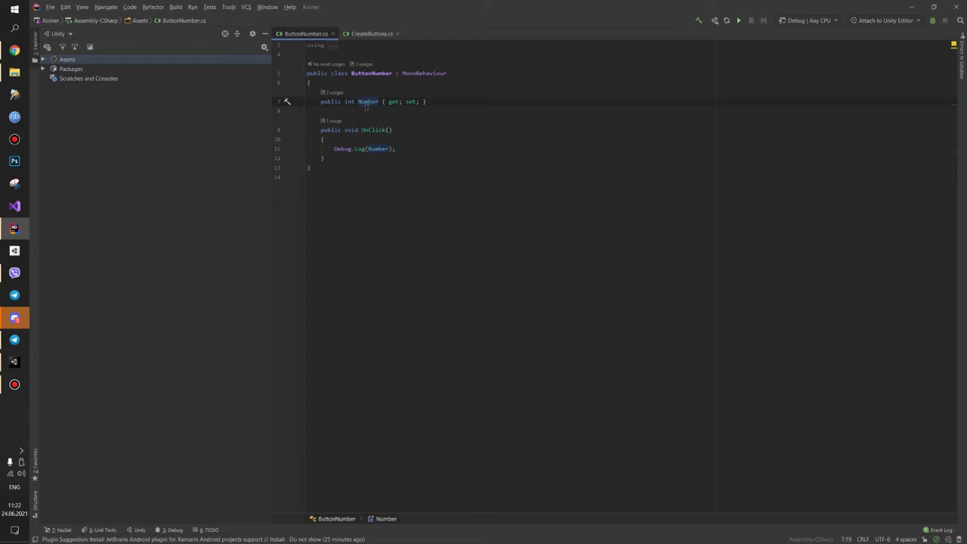
pyautogui.click(319, 129)
pyautogui.hotkey('ctrl', 'w')
pyautogui.hotkey('ctrl', 'w')
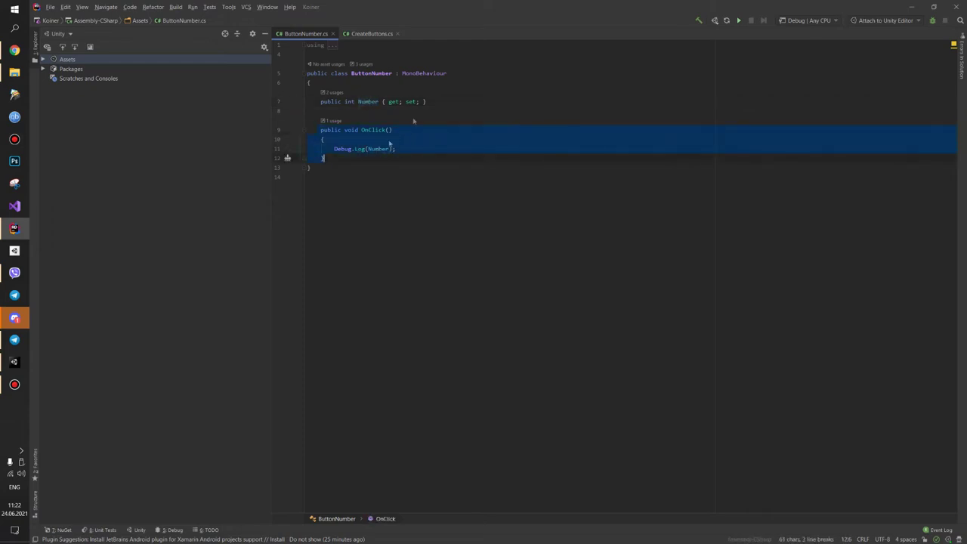
pyautogui.click(371, 33)
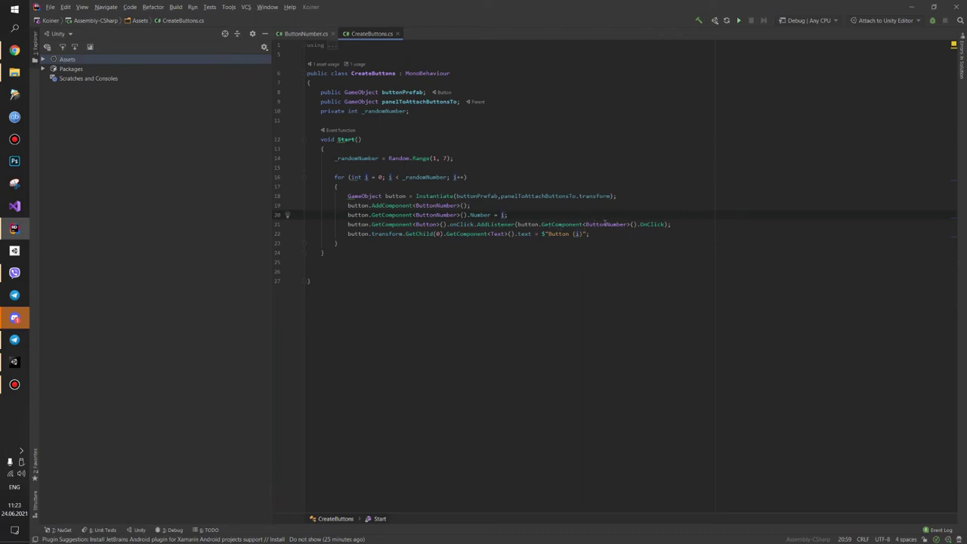
# - Change the label on line 22 to "Button {i+1}" and switch to Unity to recompile
pyautogui.click(647, 225)
pyautogui.click(306, 34)
pyautogui.click(363, 34)
pyautogui.moveTo(348, 233); pyautogui.dragTo(367, 233)
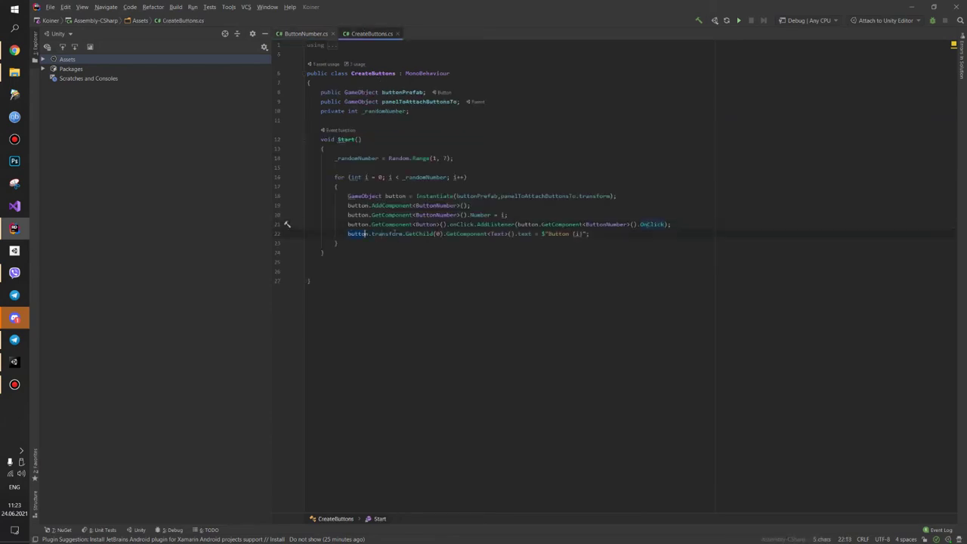
pyautogui.moveTo(529, 234); pyautogui.dragTo(589, 234)
pyautogui.click(589, 233)
pyautogui.click(578, 234)
pyautogui.write('+1')
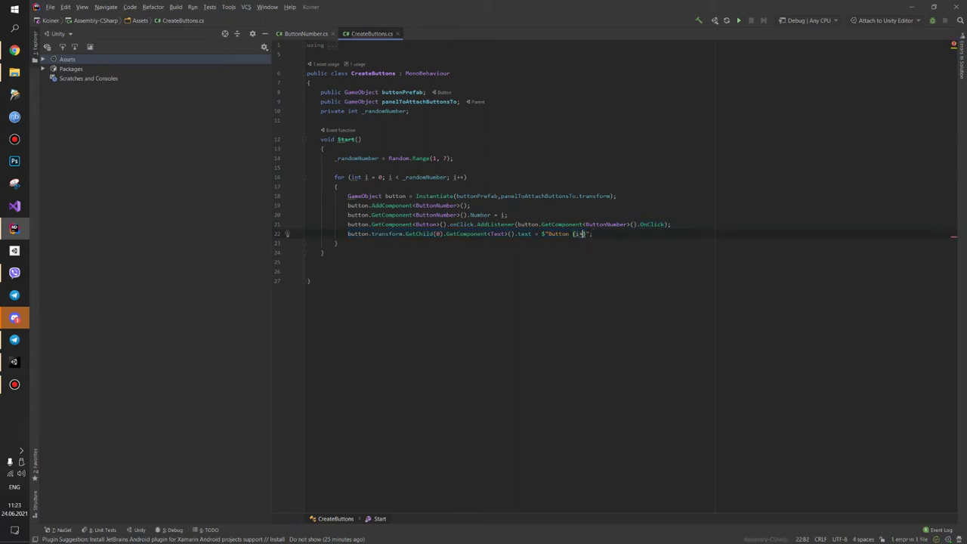
pyautogui.click(322, 253)
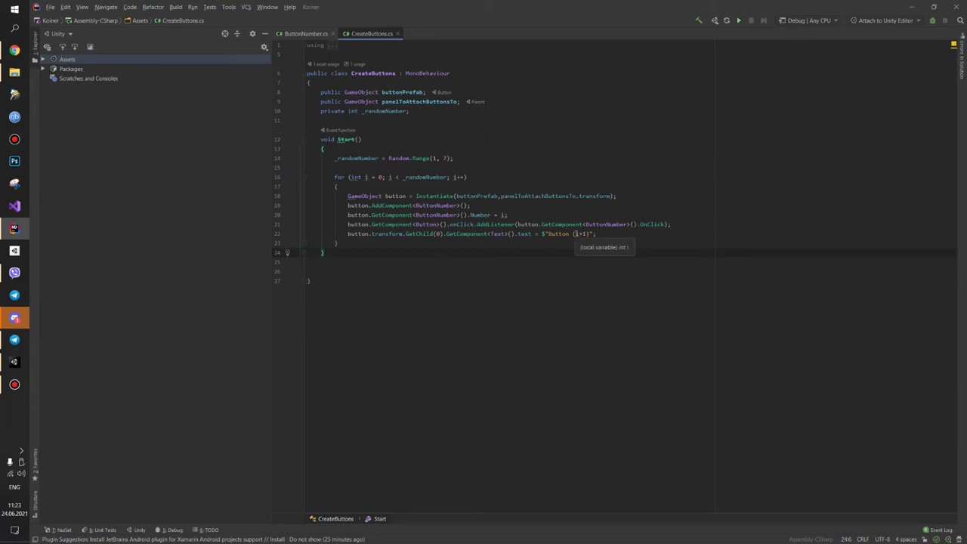
pyautogui.click(15, 362)
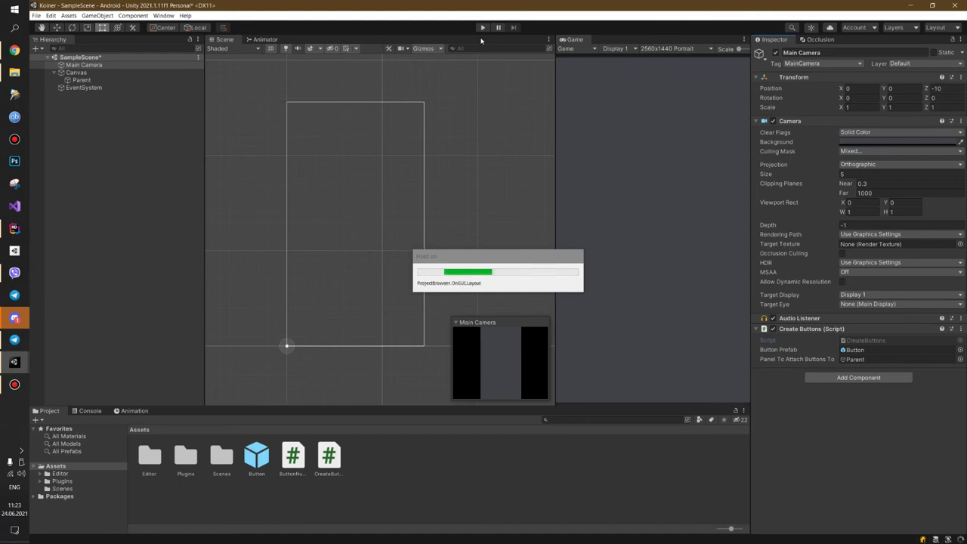
# - Run the scene and confirm Parent keeps Middle Center child alignment
pyautogui.click(482, 28)
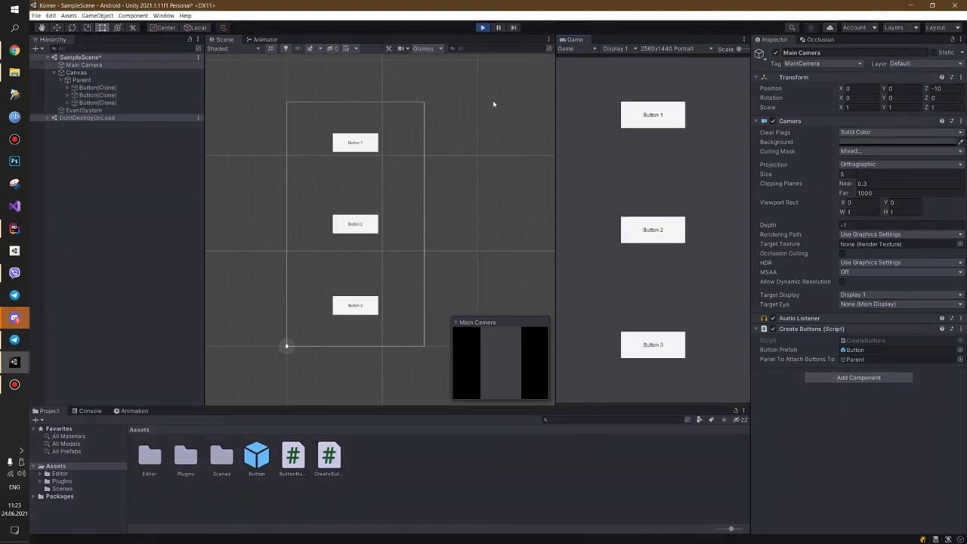
pyautogui.click(105, 80)
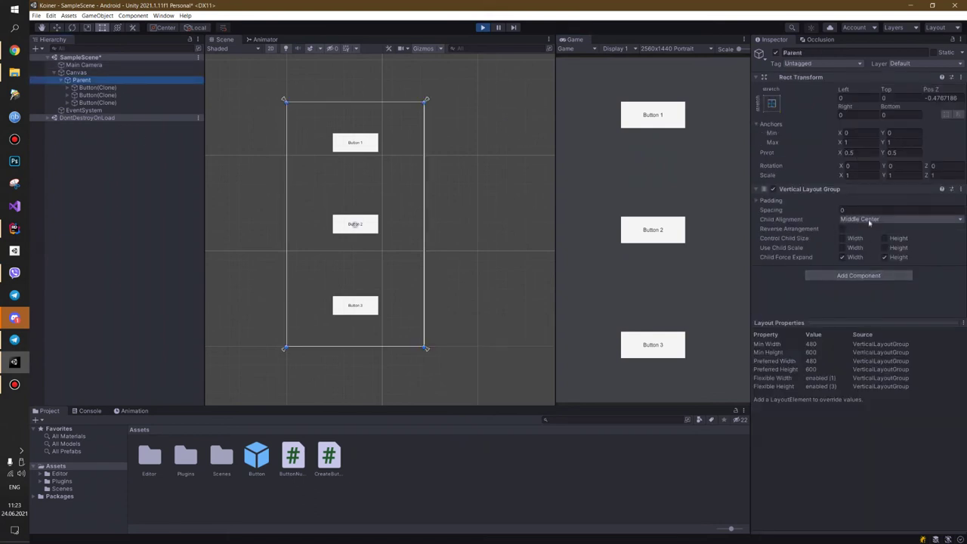
pyautogui.click(869, 219)
pyautogui.click(793, 295)
# - Press Button 1 in the Game view, check the Console logs 0, and return to Rider
pyautogui.click(659, 125)
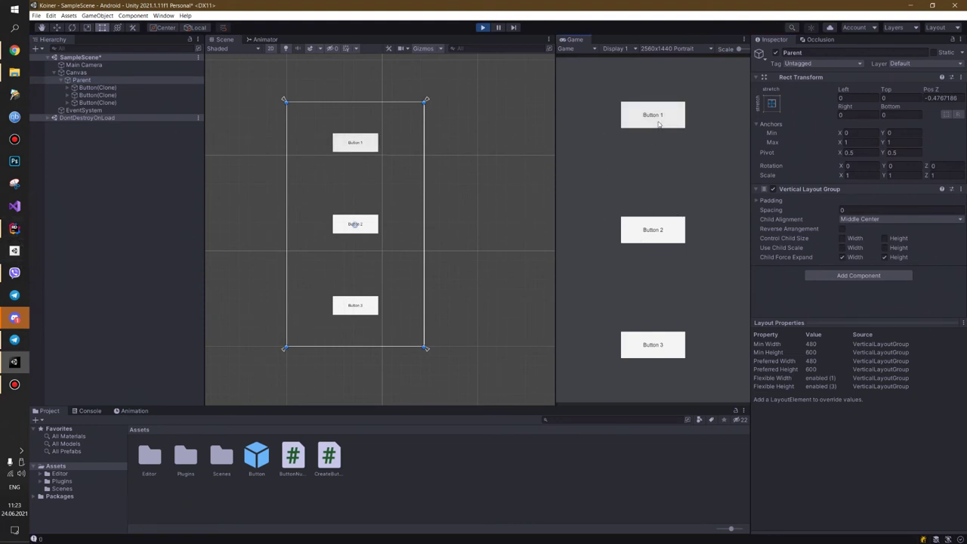
pyautogui.click(99, 410)
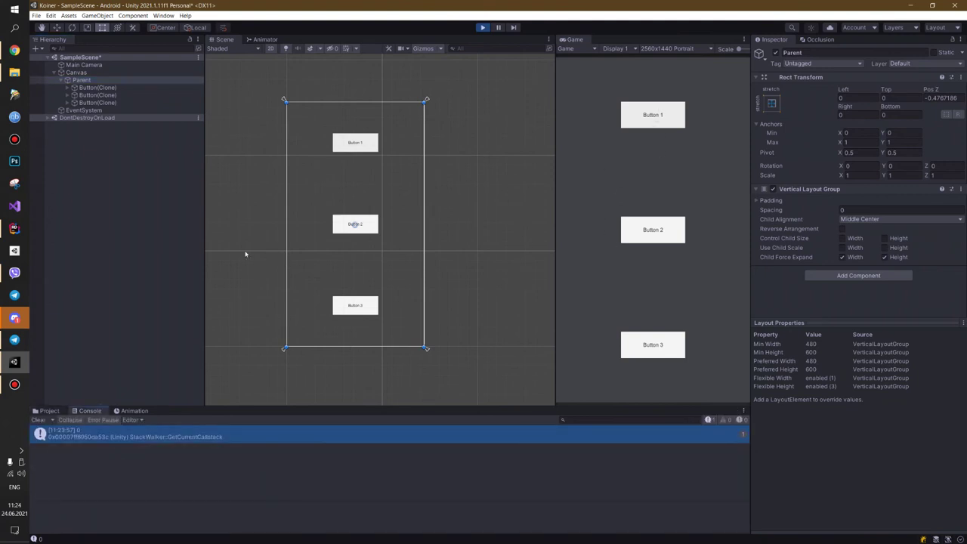
pyautogui.click(14, 227)
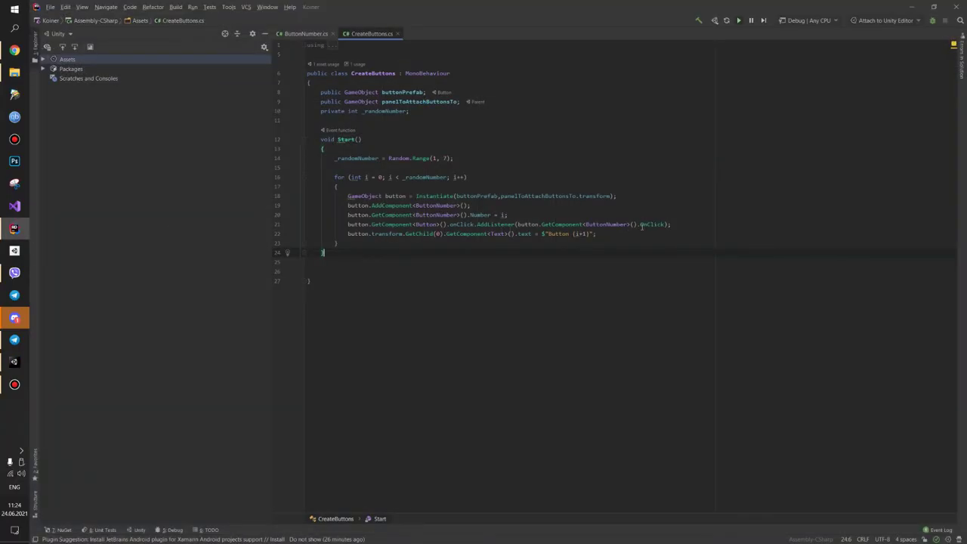
# - Change line 20 to Number = ++i; and switch back to Unity
pyautogui.click(510, 215)
pyautogui.press('Left')
pyautogui.write('++')
pyautogui.hotkey('alt', 'Tab')
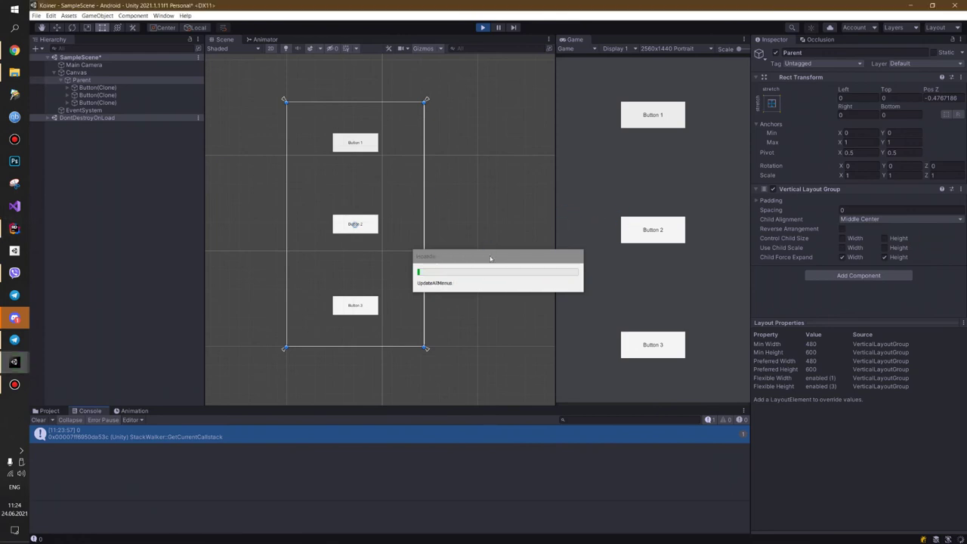
# - Press Button 2 twice in the running game, then stop Play mode
pyautogui.click(646, 232)
pyautogui.click(647, 232)
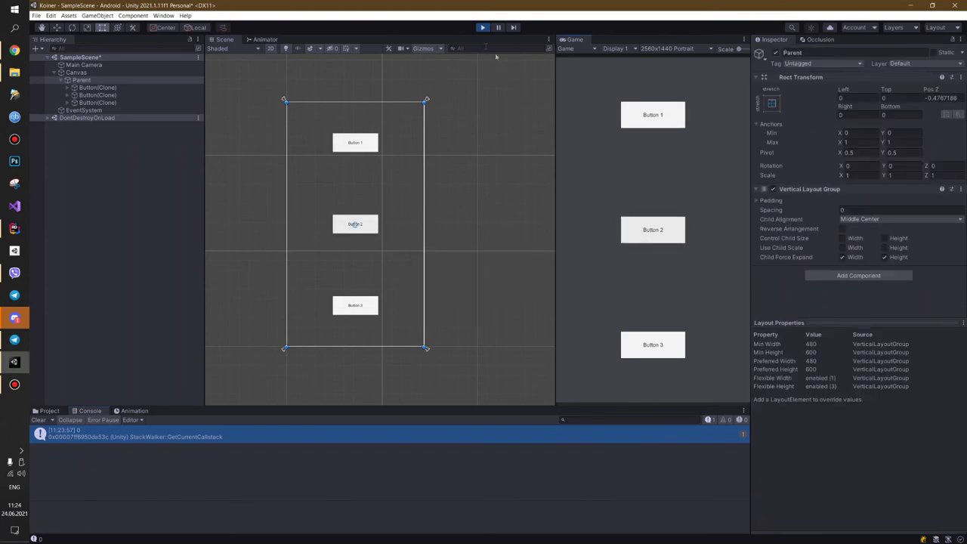
pyautogui.click(482, 28)
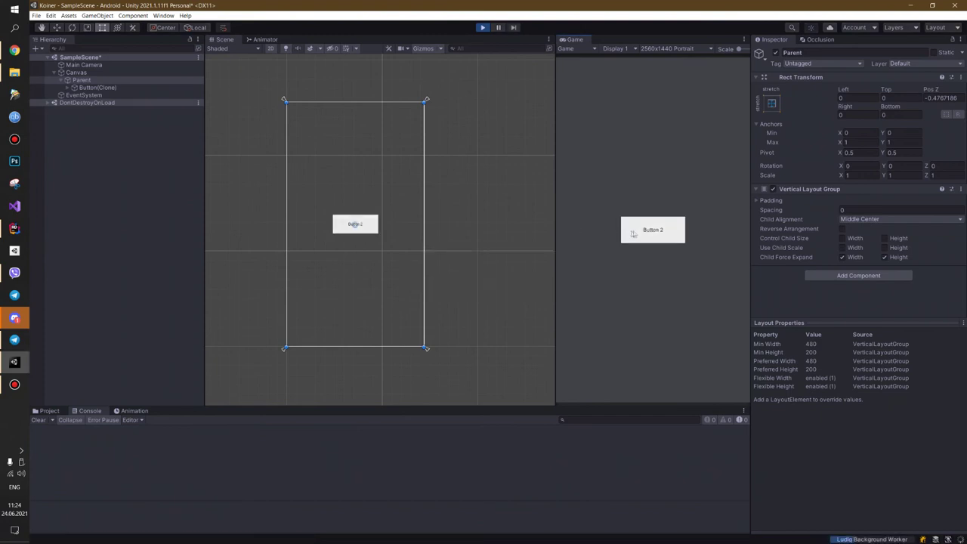
# - In the rerun scene, press the single Button 2 repeatedly so the Console logs 1, then go back to Rider
pyautogui.click(633, 234)
pyautogui.click(644, 235)
pyautogui.click(645, 235)
pyautogui.click(644, 238)
pyautogui.click(643, 239)
pyautogui.click(648, 239)
pyautogui.click(654, 227)
pyautogui.click(660, 235)
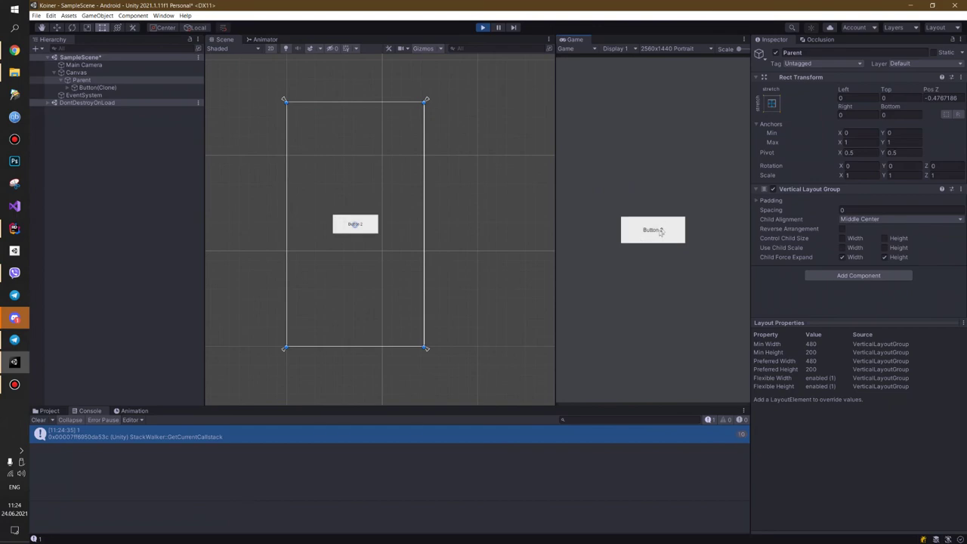
pyautogui.click(15, 227)
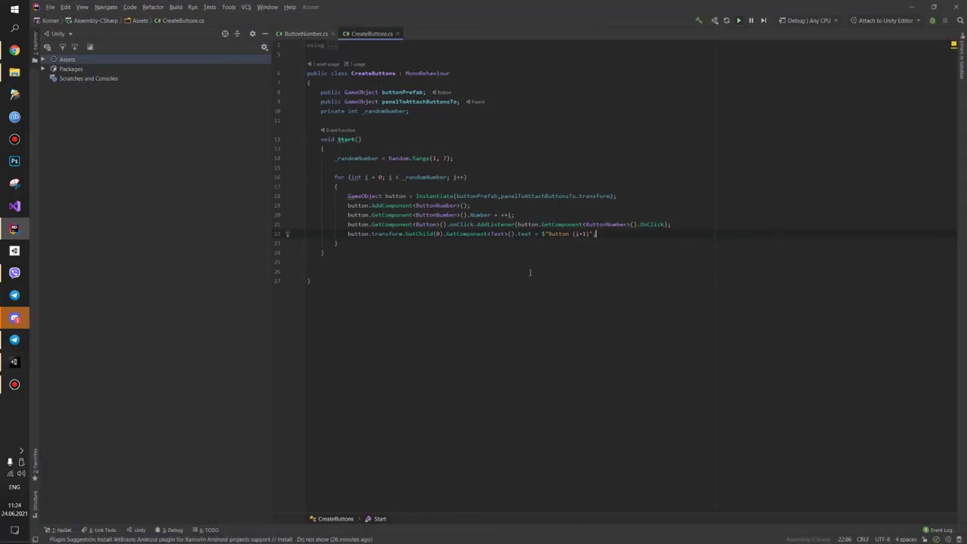
# - On line 20 of CreateButtons.cs, replace ++i with plain i so Number = i again
pyautogui.write('1')
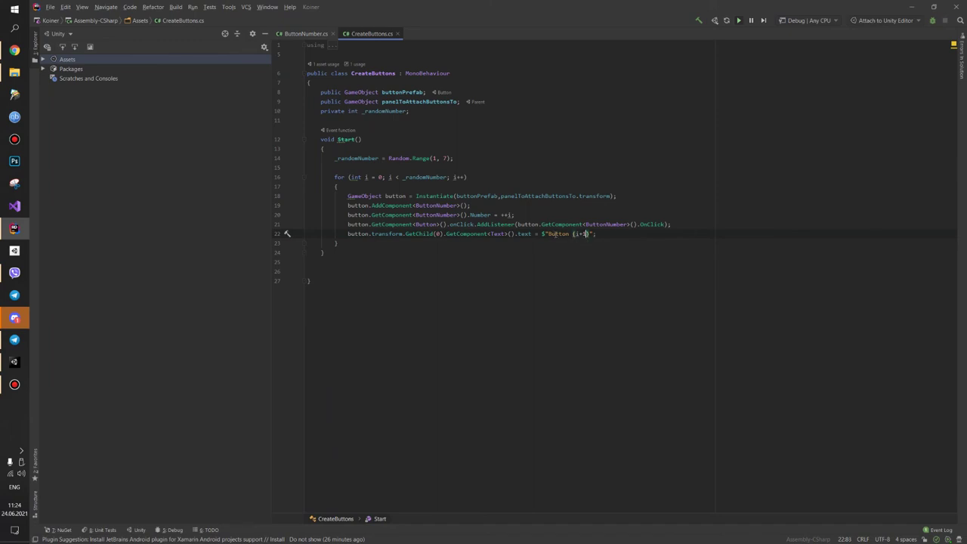
pyautogui.moveTo(501, 215); pyautogui.dragTo(512, 215)
pyautogui.write('i+1')
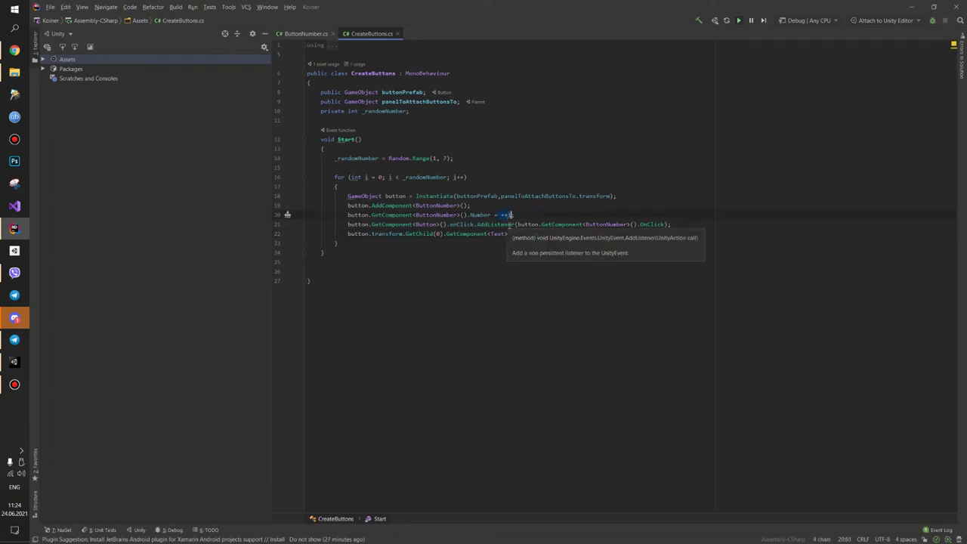
pyautogui.press('Delete')
pyautogui.press('Delete')
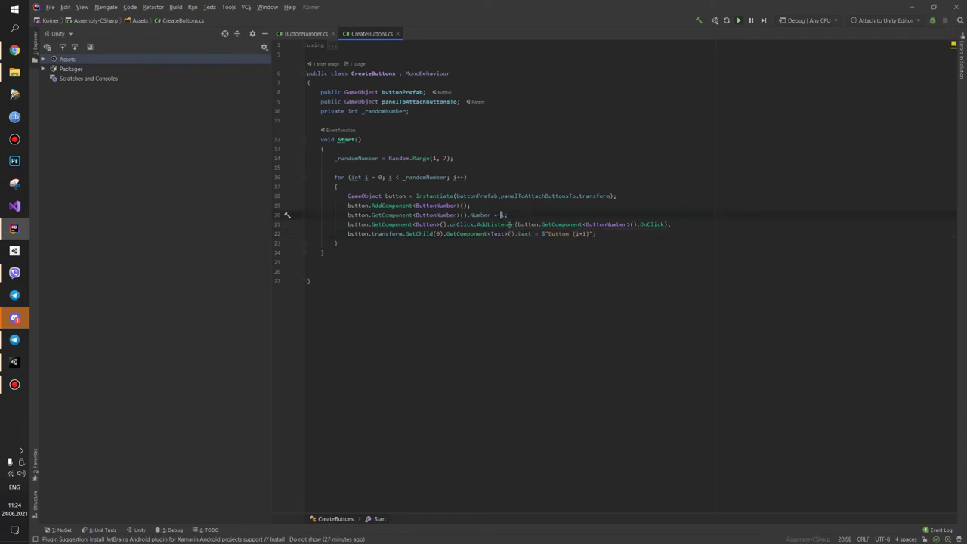
# - In ButtonNumber.cs, remove the unfinished '= 1' default value after the Number property
pyautogui.click(306, 33)
pyautogui.click(406, 129)
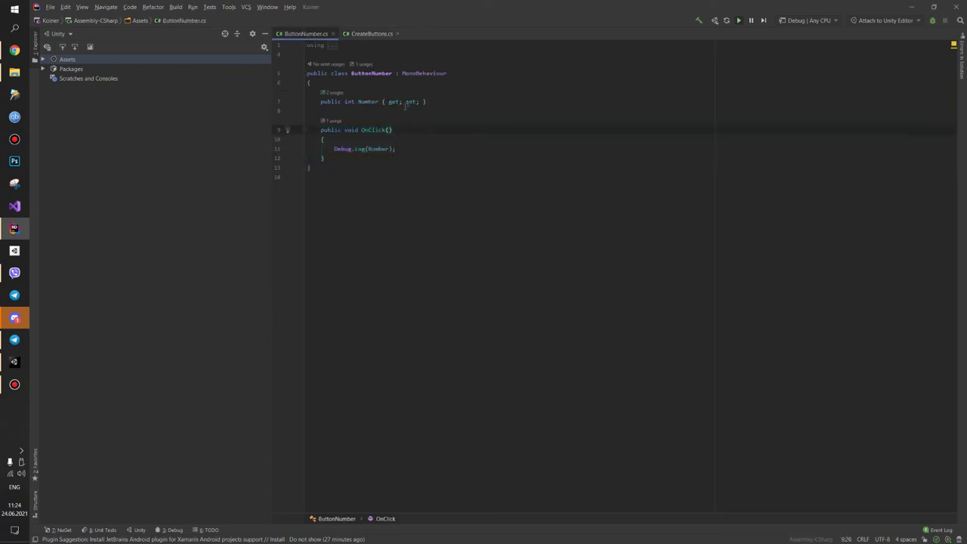
pyautogui.click(431, 101)
pyautogui.write('= ')
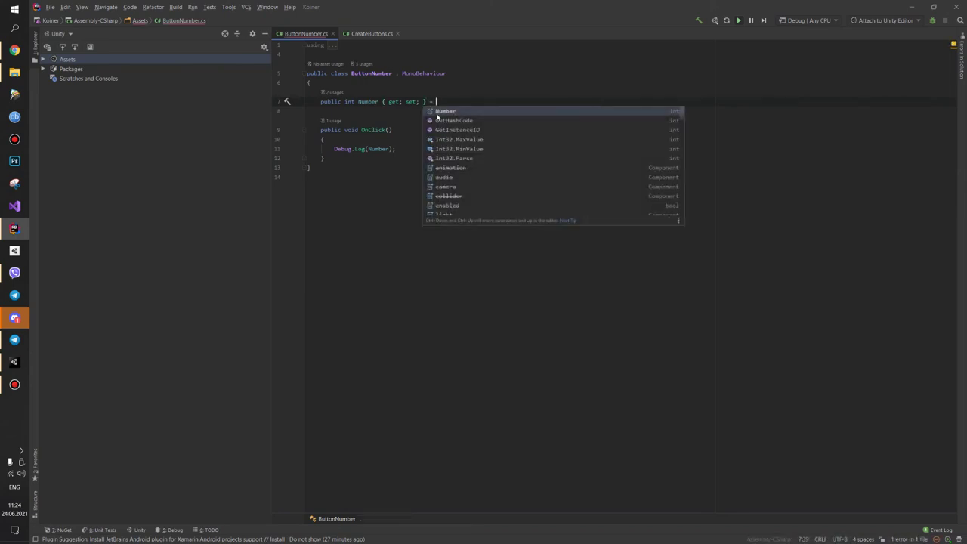
pyautogui.write('1')
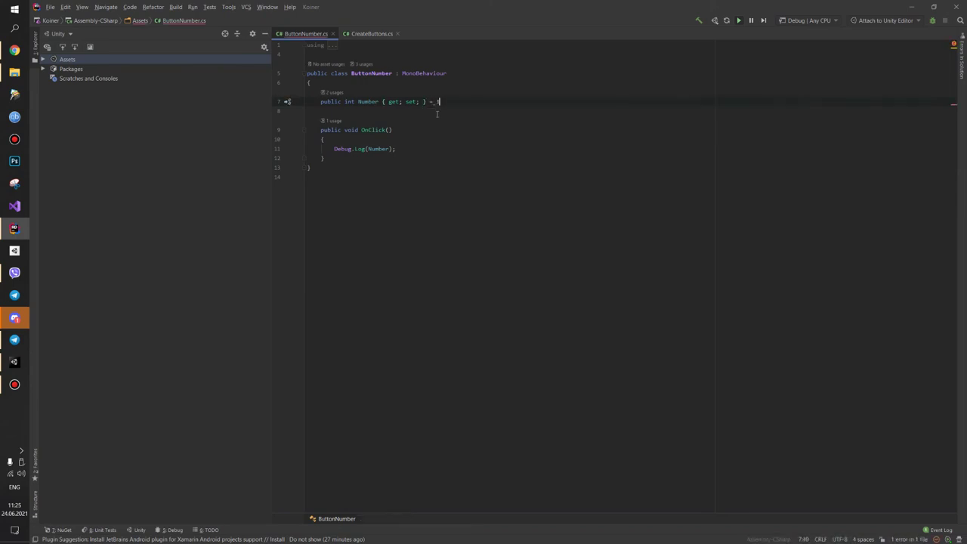
pyautogui.press('BackSpace')
pyautogui.press('BackSpace')
pyautogui.press('Left')
pyautogui.press('Left')
pyautogui.hotkey('ctrl', 'w')
pyautogui.hotkey('ctrl', 'Tab')
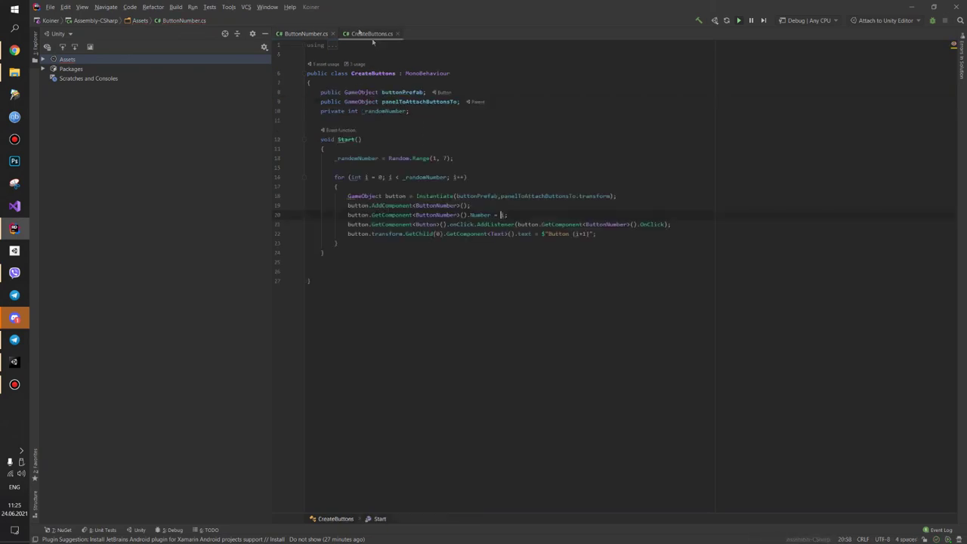
# - Rerun the scene in Unity and press Buttons 2, 3, 4, 1, 5 and 6, logging numbers 0–5
pyautogui.click(14, 361)
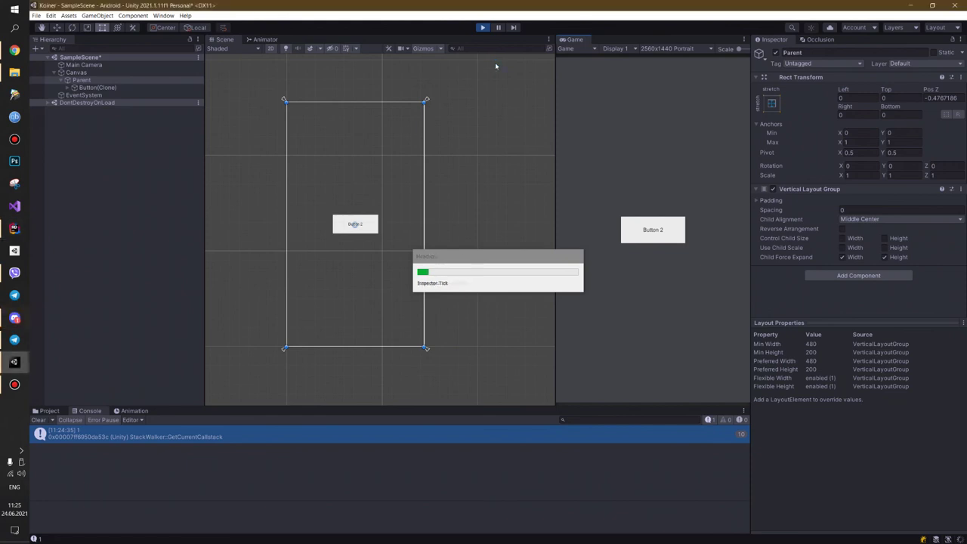
pyautogui.click(484, 28)
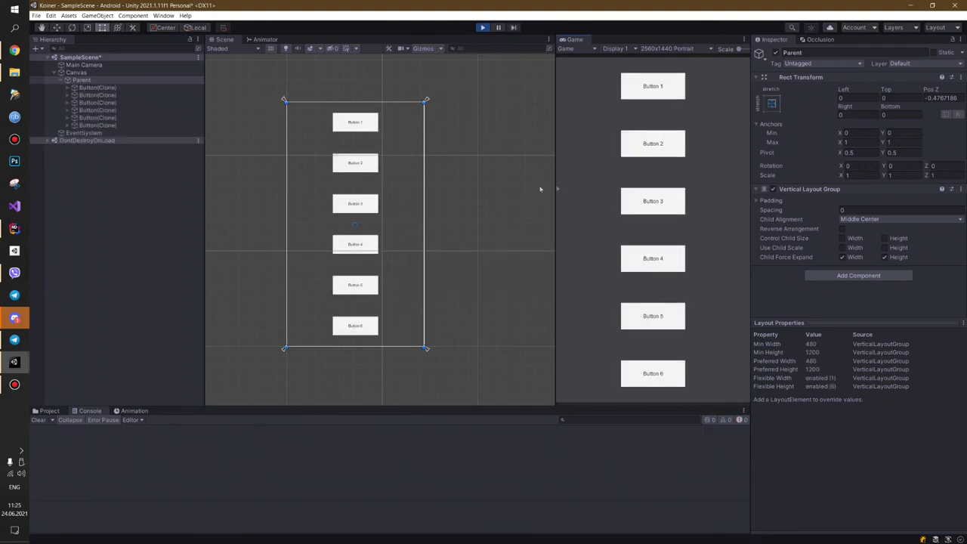
pyautogui.click(672, 151)
pyautogui.click(668, 204)
pyautogui.click(670, 249)
pyautogui.click(655, 86)
pyautogui.click(658, 319)
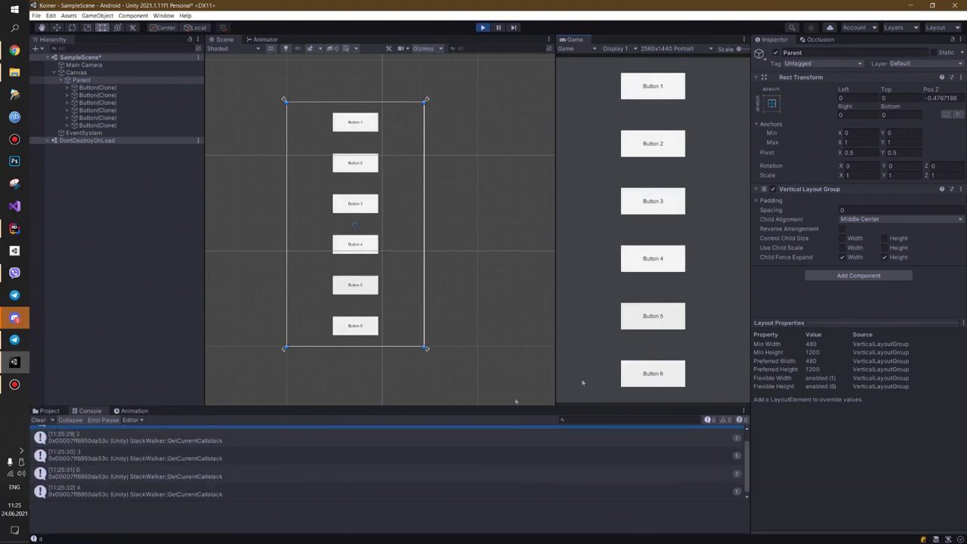
pyautogui.click(672, 371)
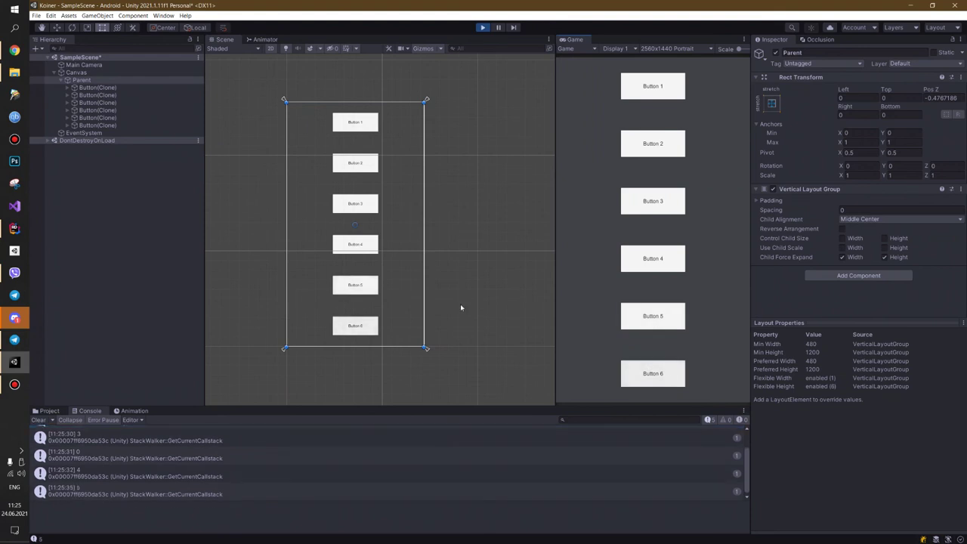